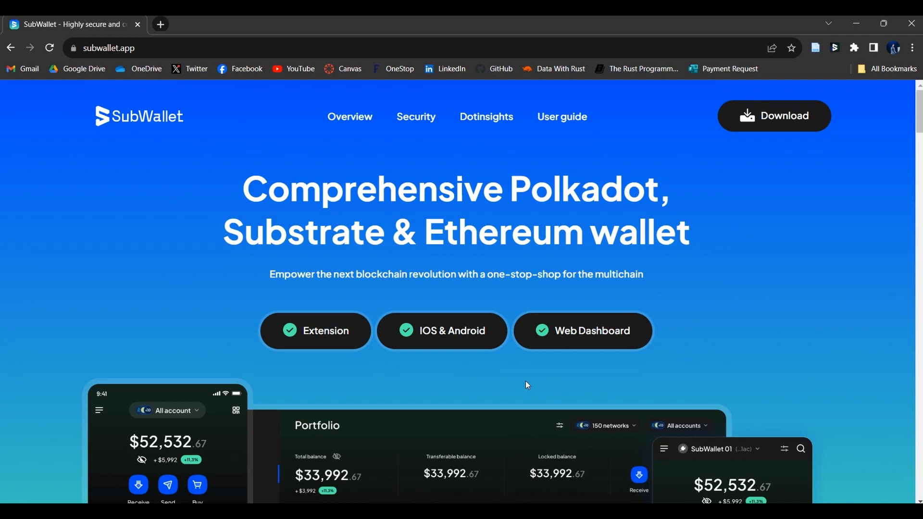
# Step: Open the web dashboard's DApps page and browse the Dex, NFT, Community and Crowdloans categories
pyautogui.click(594, 345)
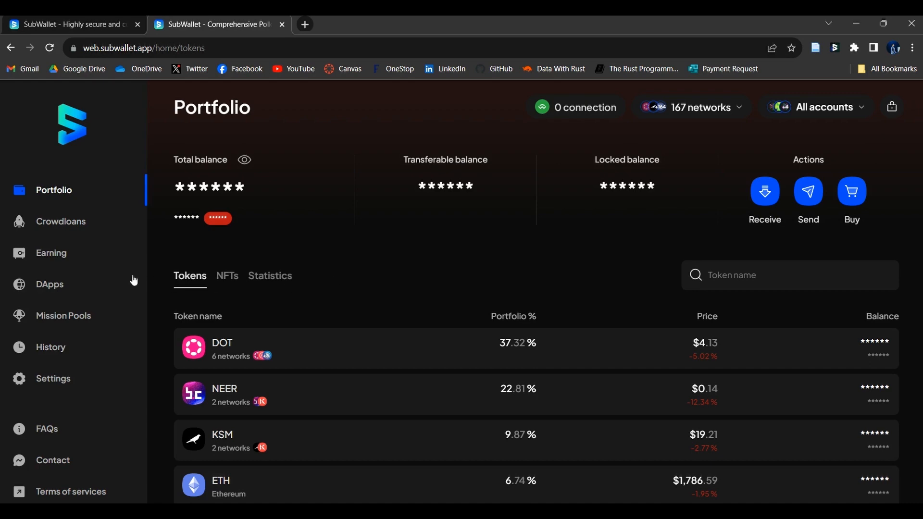
pyautogui.click(91, 290)
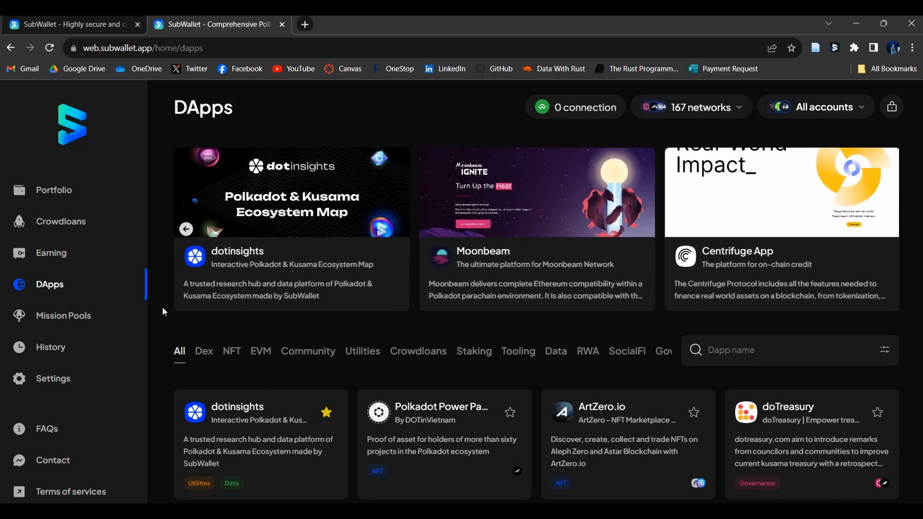
pyautogui.click(204, 354)
pyautogui.click(227, 359)
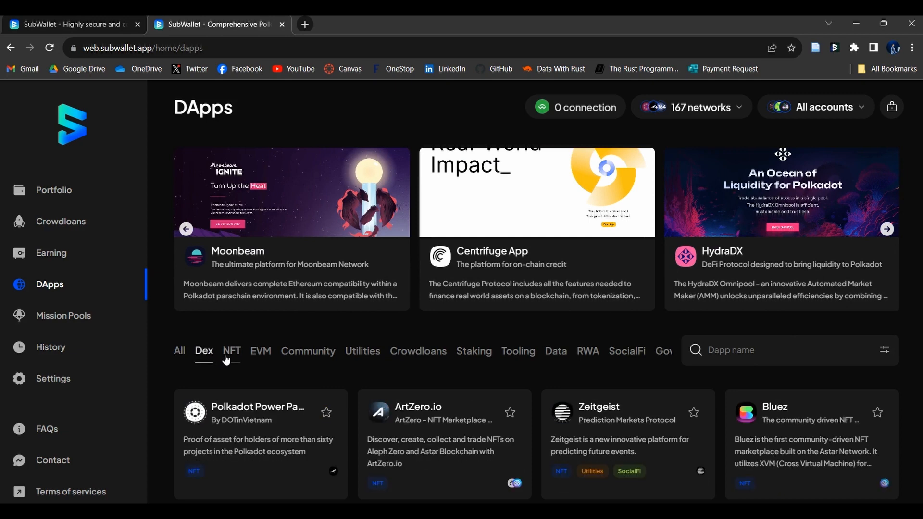
pyautogui.click(310, 360)
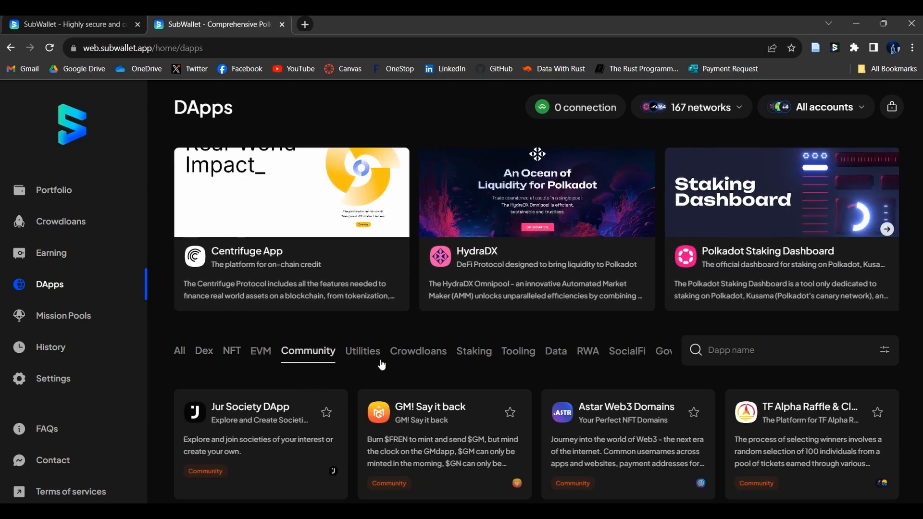
pyautogui.click(414, 359)
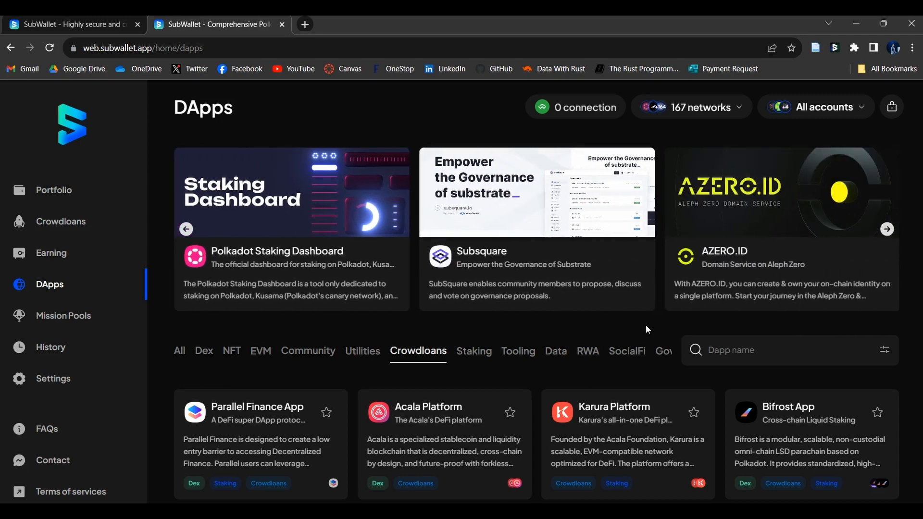
# Step: Filter the DApps list by the Dex category
pyautogui.click(769, 352)
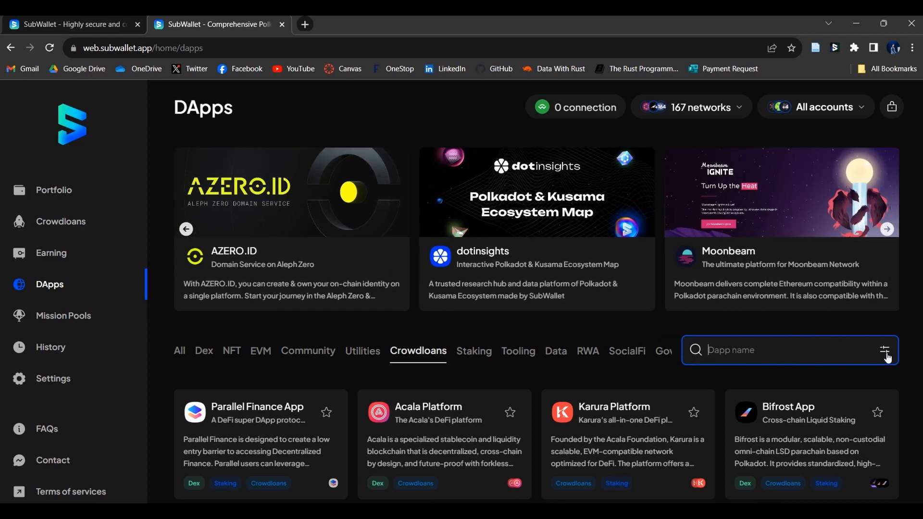
pyautogui.click(885, 354)
pyautogui.scroll(-3, 765, 264)
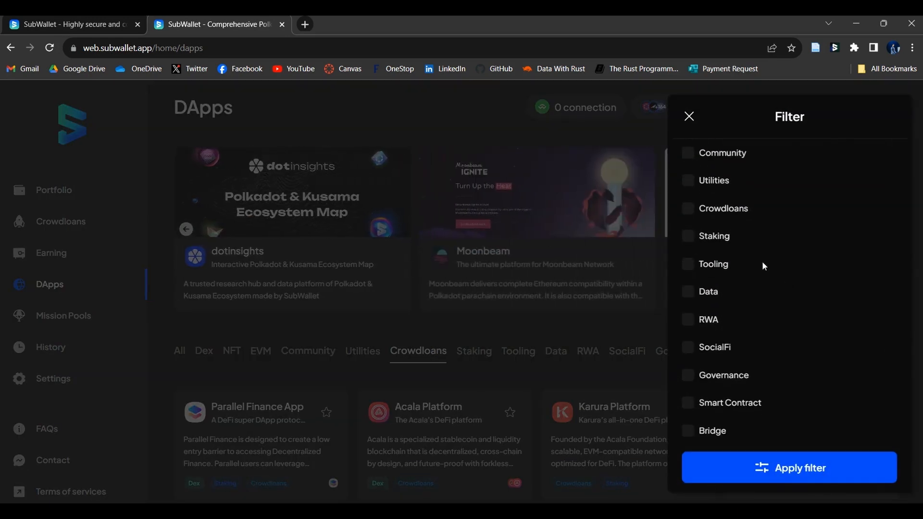
pyautogui.scroll(3, 762, 262)
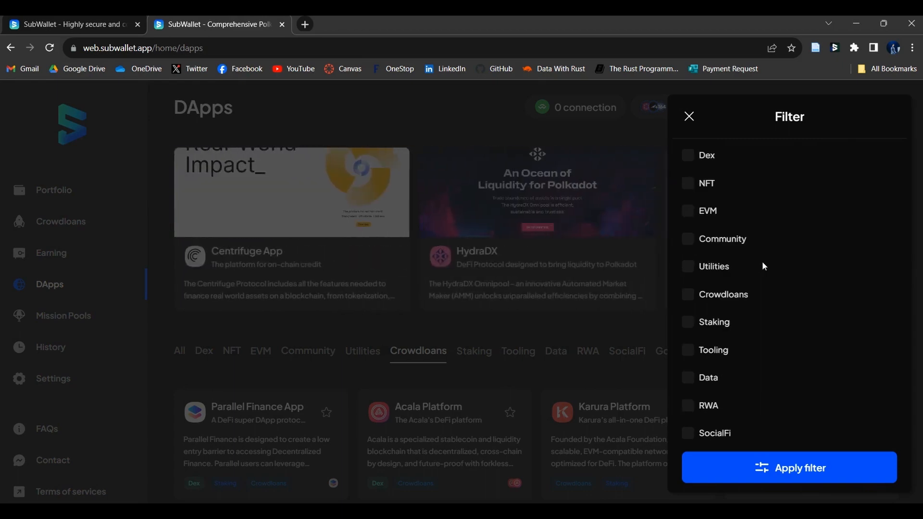
pyautogui.click(689, 155)
pyautogui.click(845, 472)
# Step: Search the DApps list for "moonbeam" and remove the Dex category filter
pyautogui.click(765, 327)
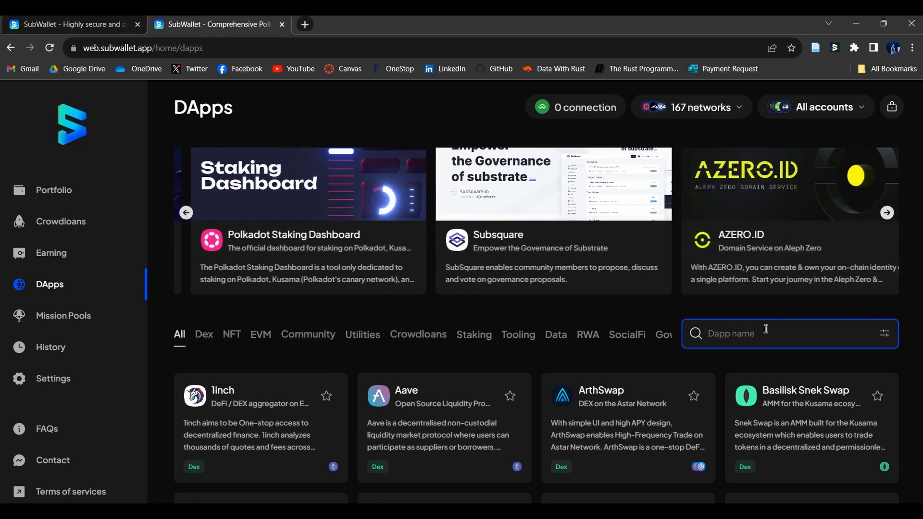
pyautogui.write('moonbeam')
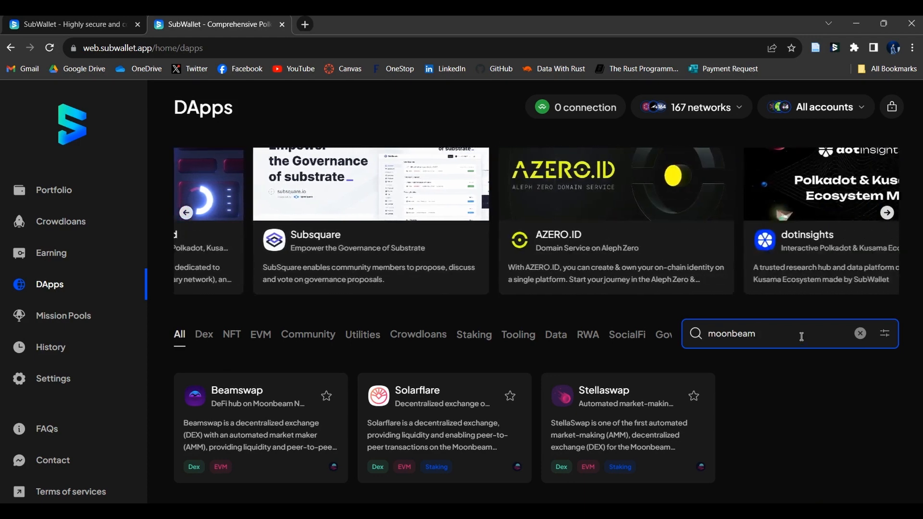
pyautogui.click(886, 335)
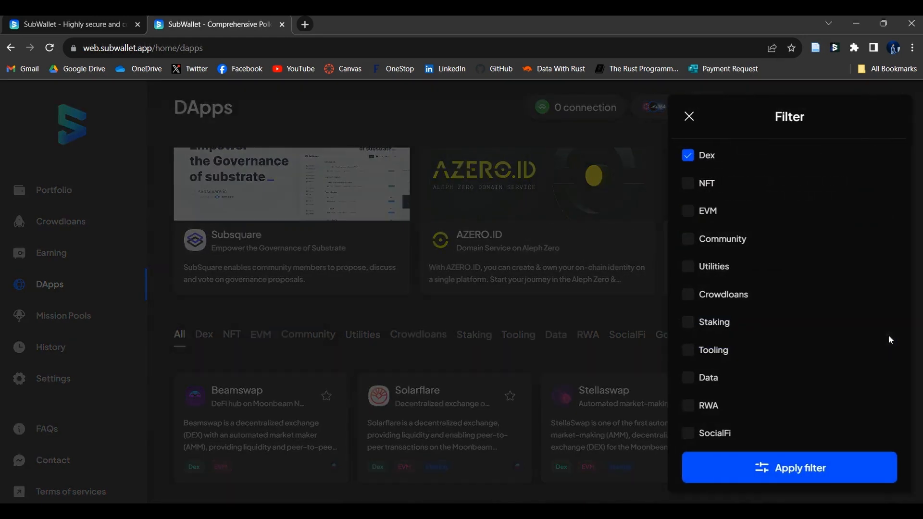
pyautogui.click(688, 155)
pyautogui.click(809, 476)
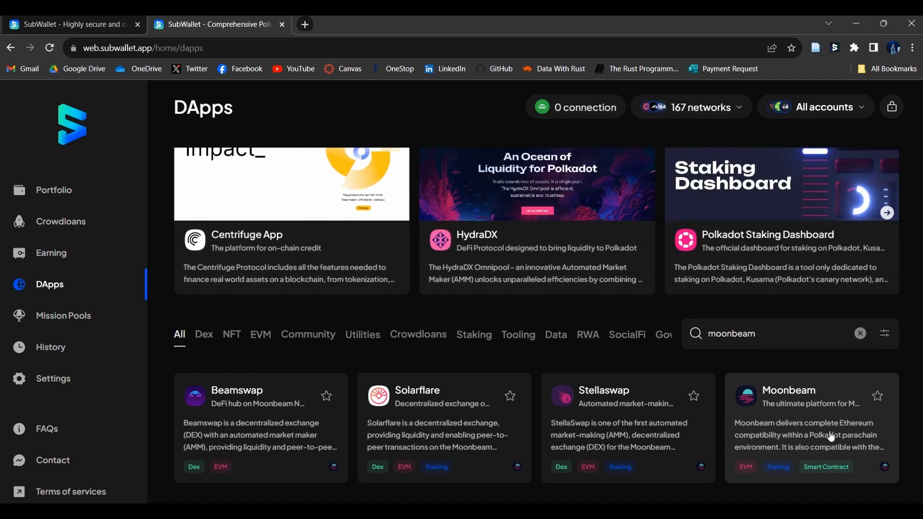
# Step: Mark the Moonbeam DApp as a favorite and launch its site
pyautogui.click(877, 395)
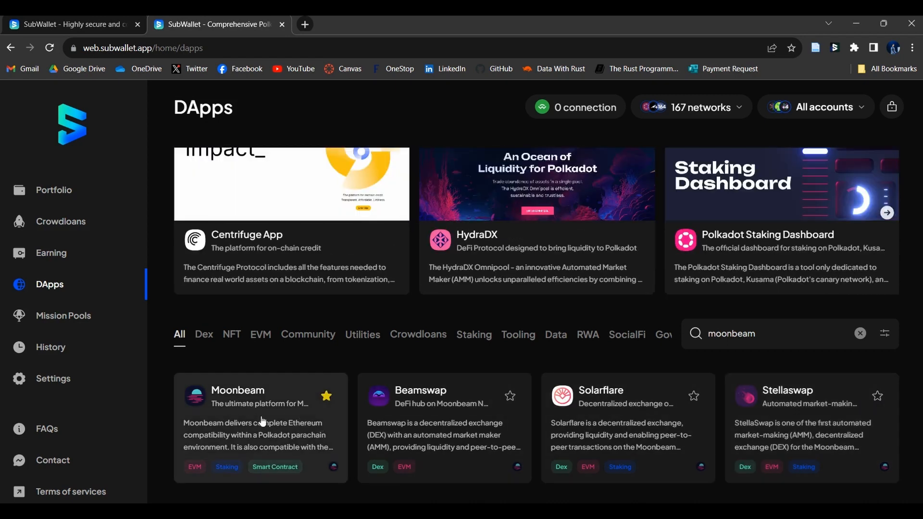
pyautogui.click(262, 420)
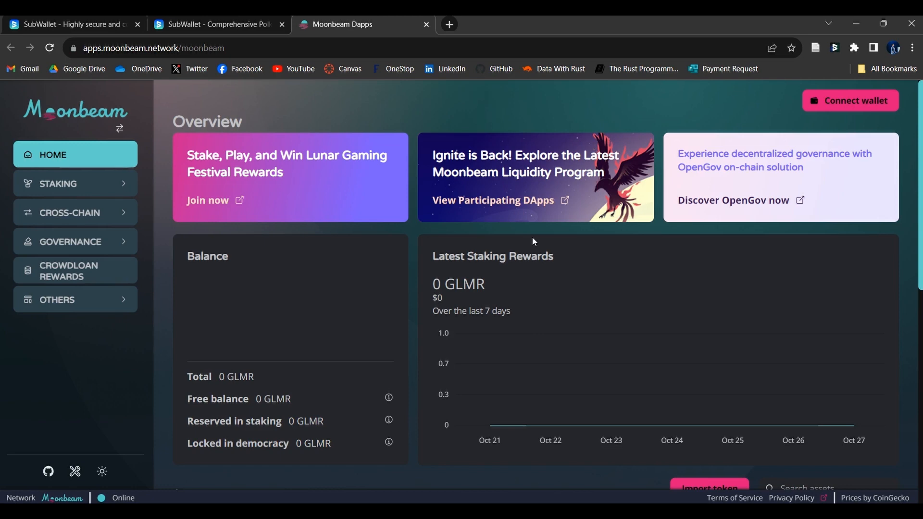
# Step: Start connecting an EVM wallet to Moonbeam through WalletConnect to bring up the connection QR code
pyautogui.click(828, 101)
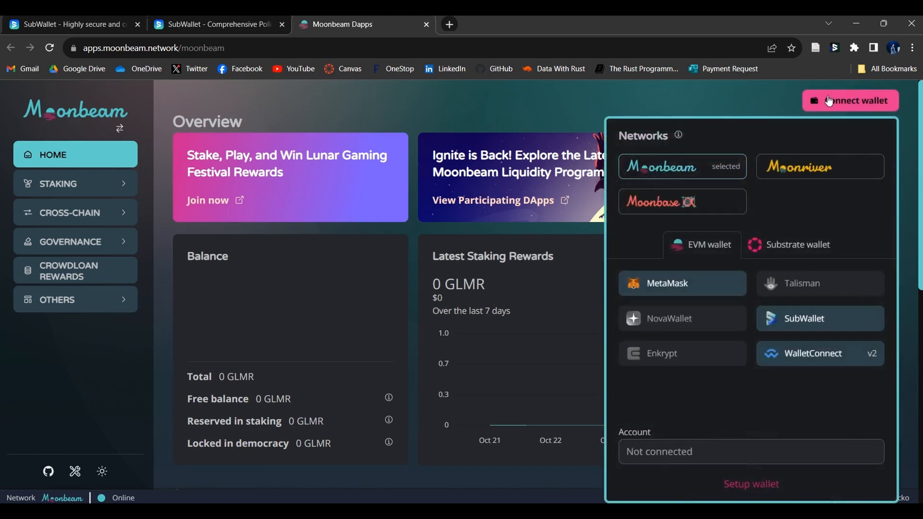
pyautogui.click(844, 362)
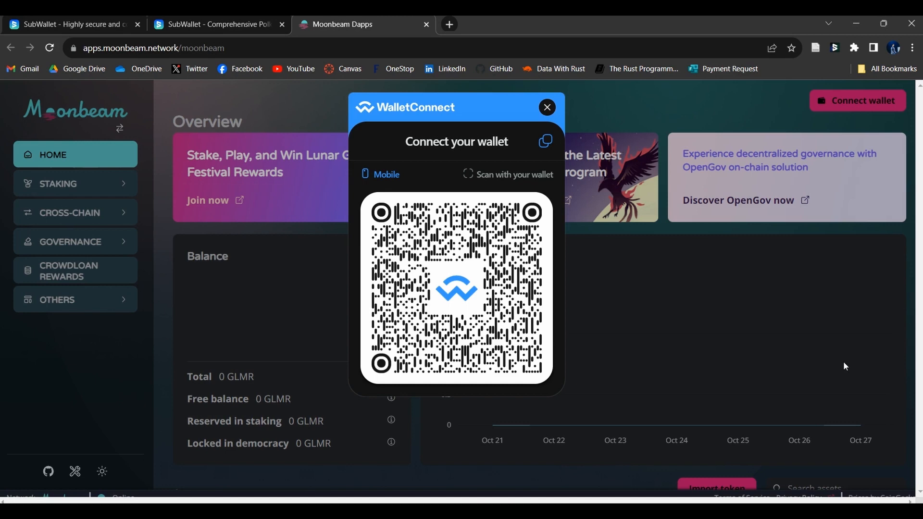
pyautogui.click(544, 151)
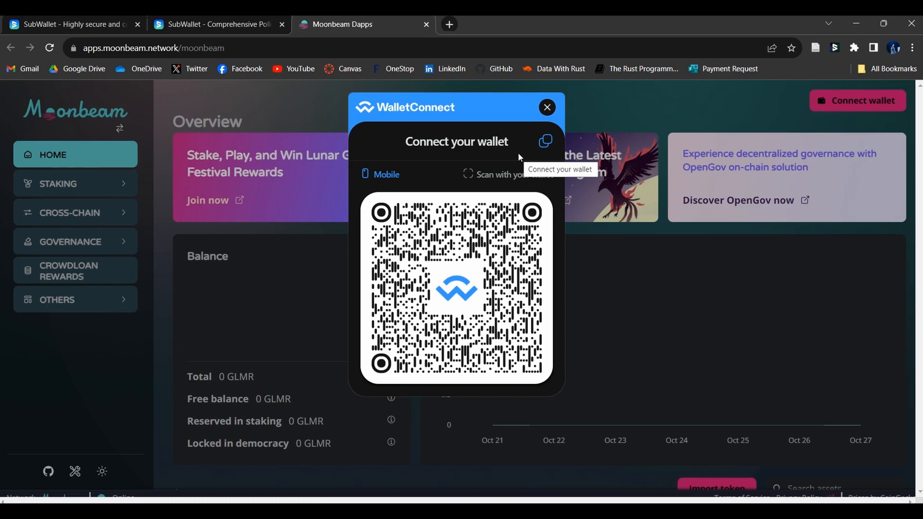
# Step: Switch back to the SubWallet dashboard and open its WalletConnect connection form
pyautogui.click(231, 23)
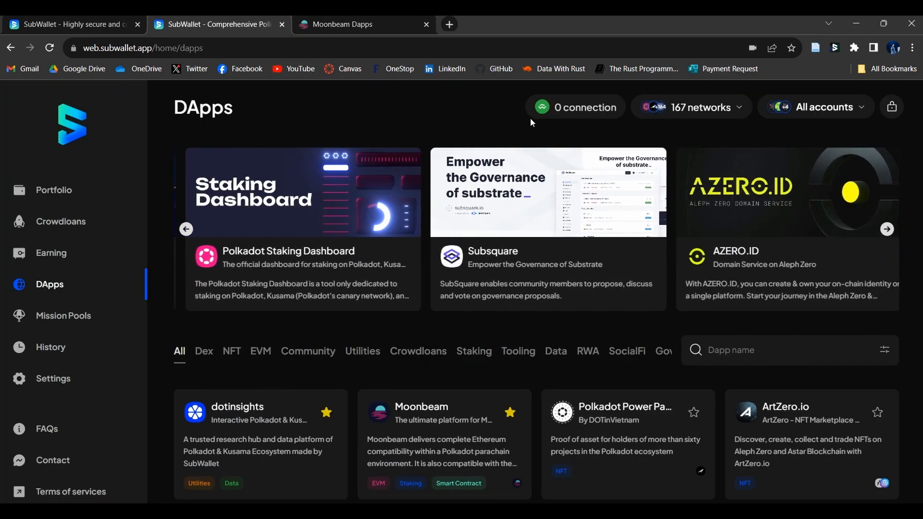
pyautogui.click(592, 114)
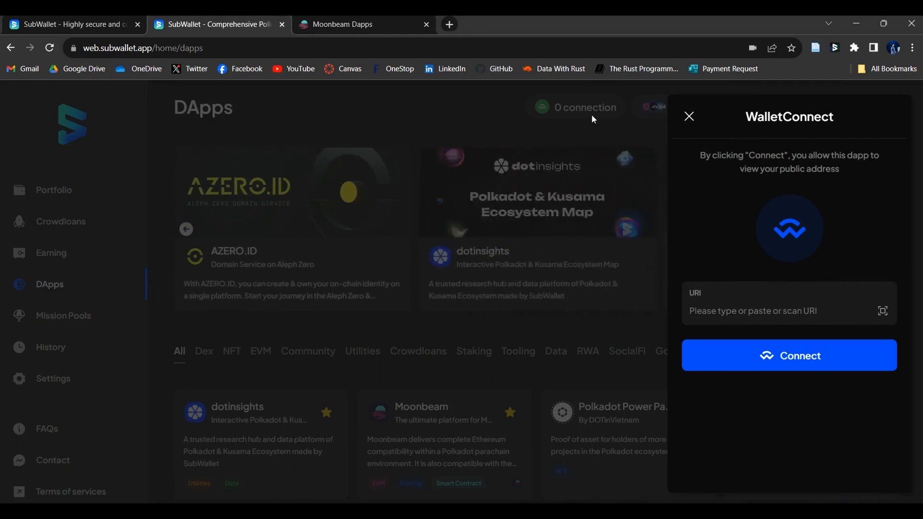
pyautogui.hotkey('ctrl', 'Tab')
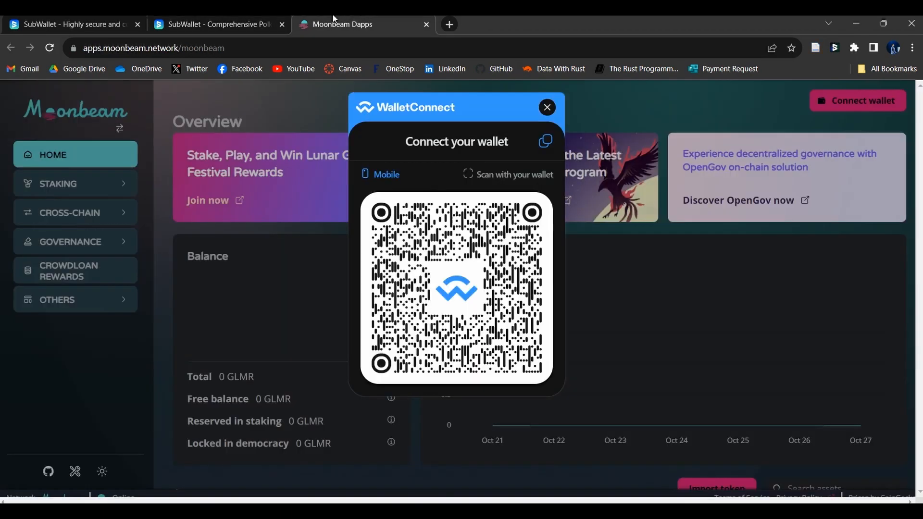
pyautogui.click(197, 19)
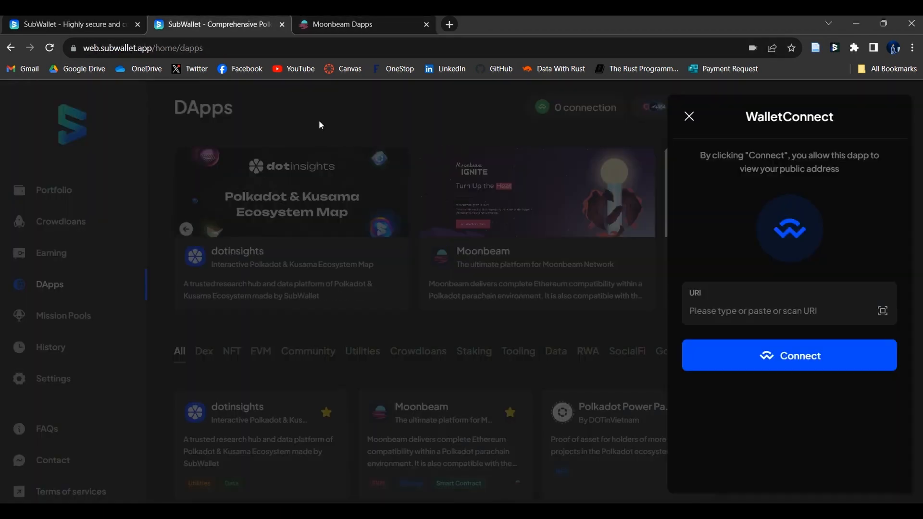
# Step: Enable camera access for QR in the security settings and open the QR code scanner from the WalletConnect form
pyautogui.click(880, 313)
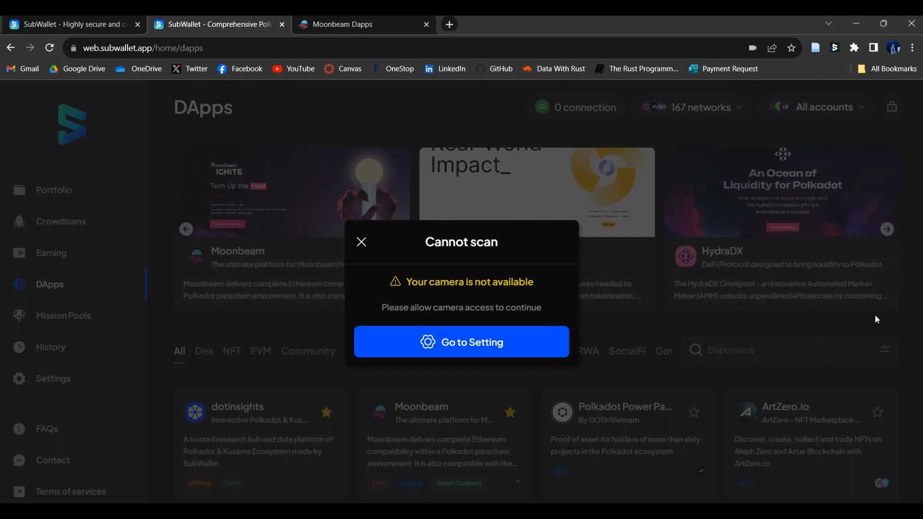
pyautogui.click(470, 349)
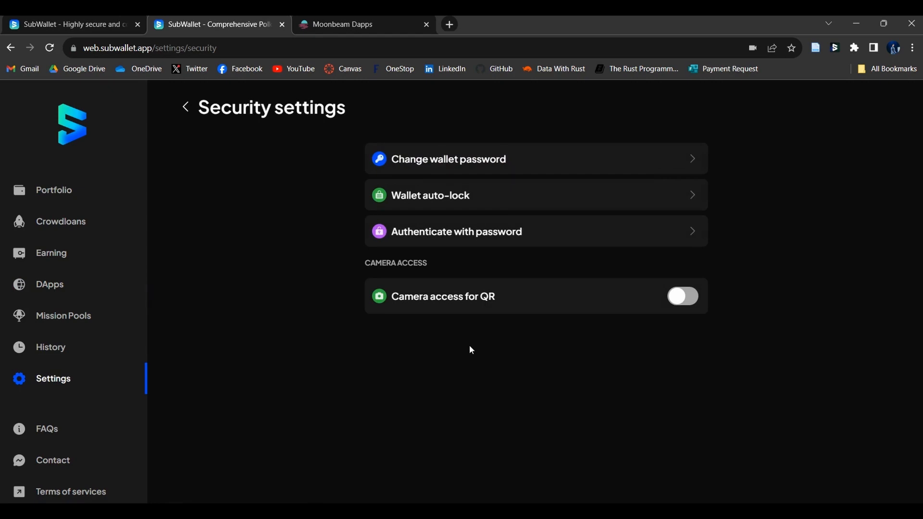
pyautogui.click(685, 298)
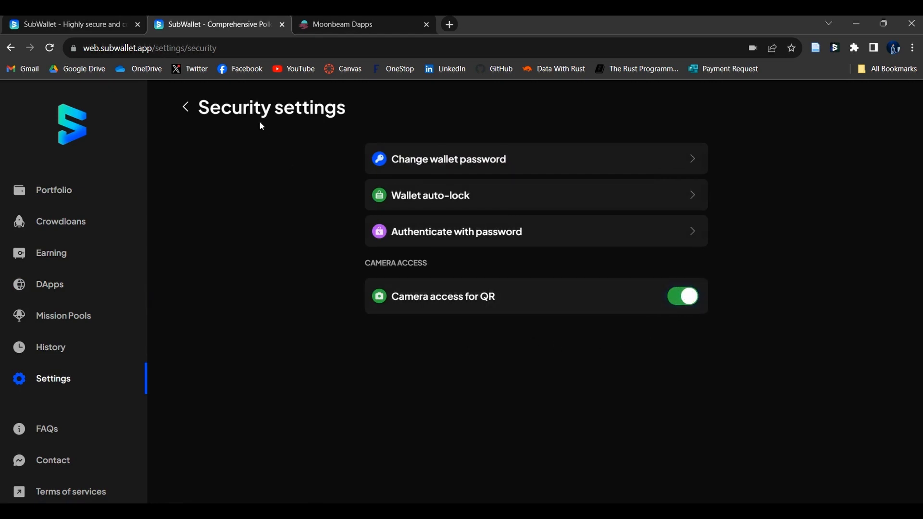
pyautogui.click(185, 107)
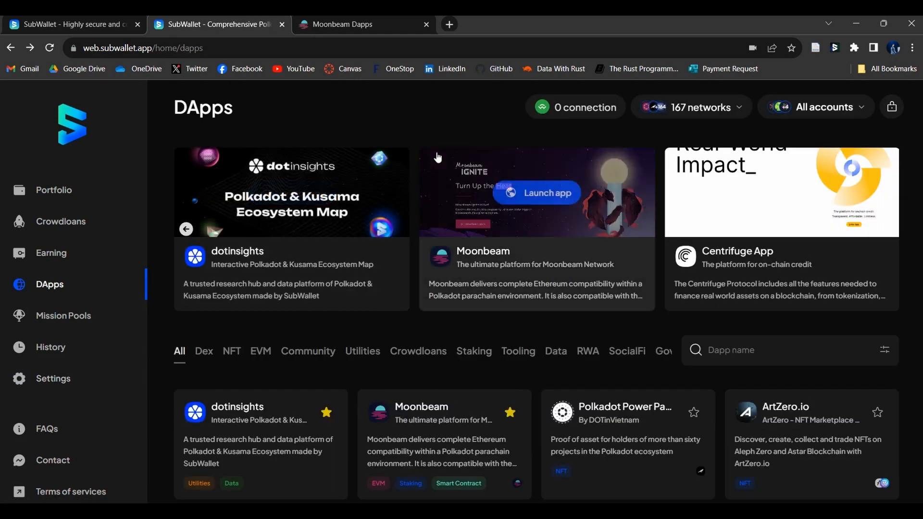
pyautogui.click(560, 110)
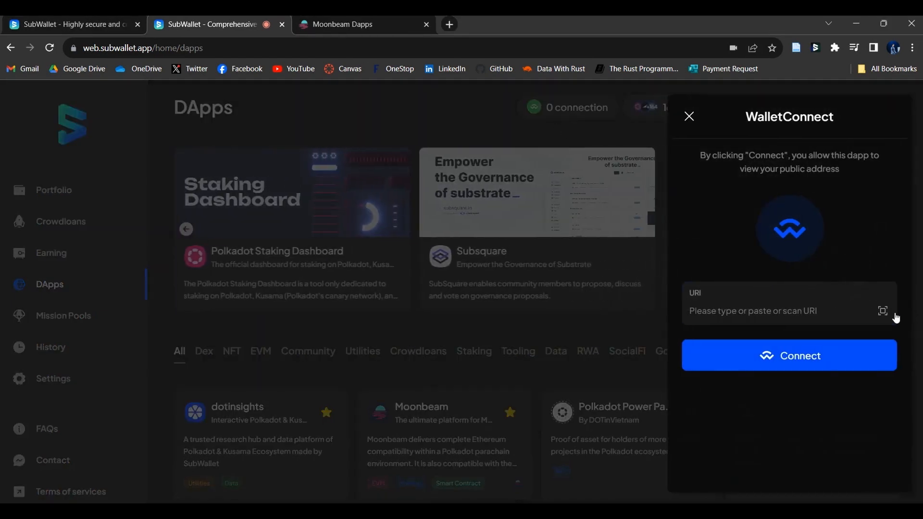
pyautogui.click(883, 311)
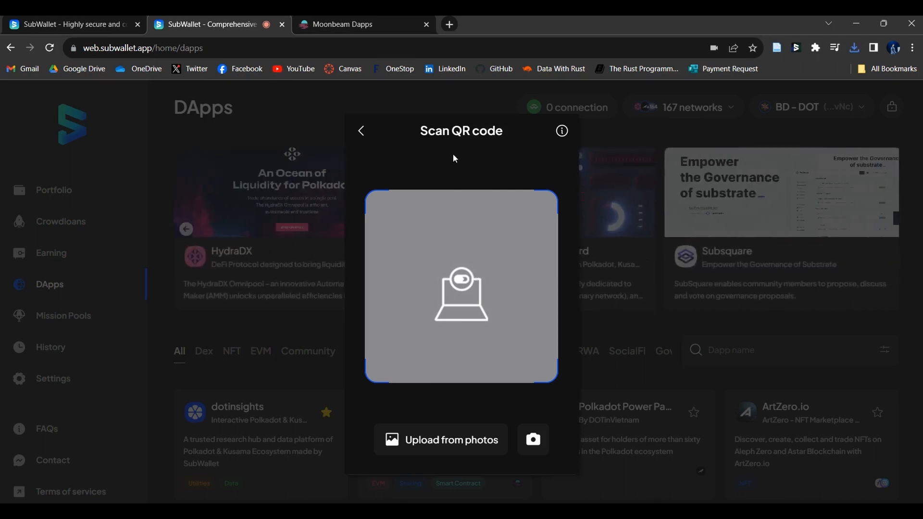
# Step: Capture a rectangular screenshot of the WalletConnect QR code on the Moonbeam site
pyautogui.click(380, 21)
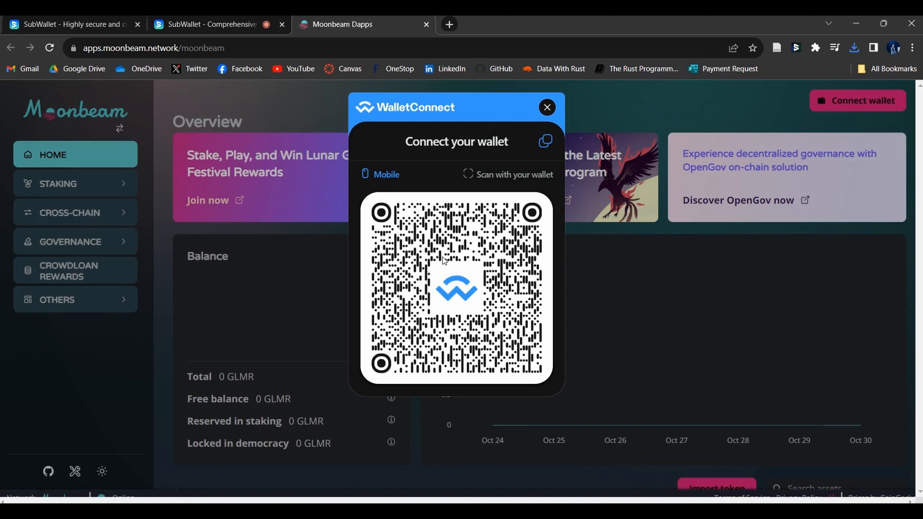
pyautogui.press('super+shift+s')
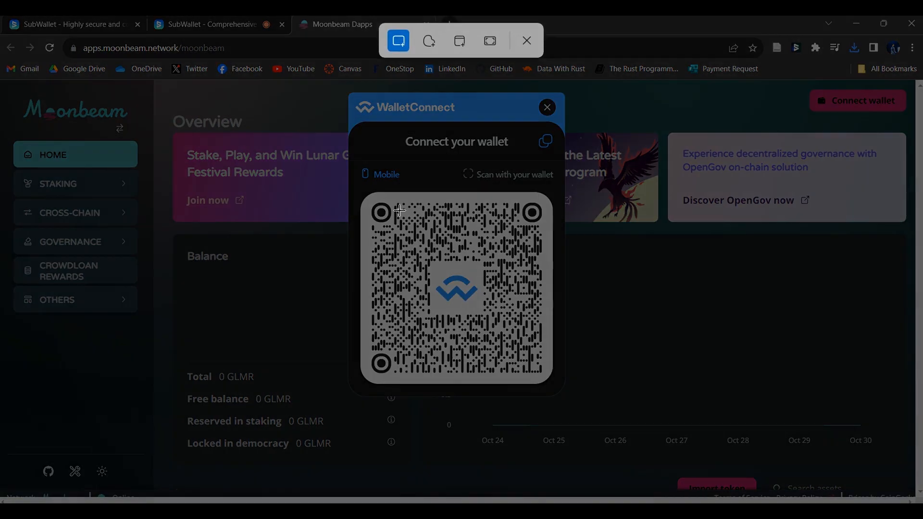
pyautogui.moveTo(356, 190); pyautogui.dragTo(555, 385)
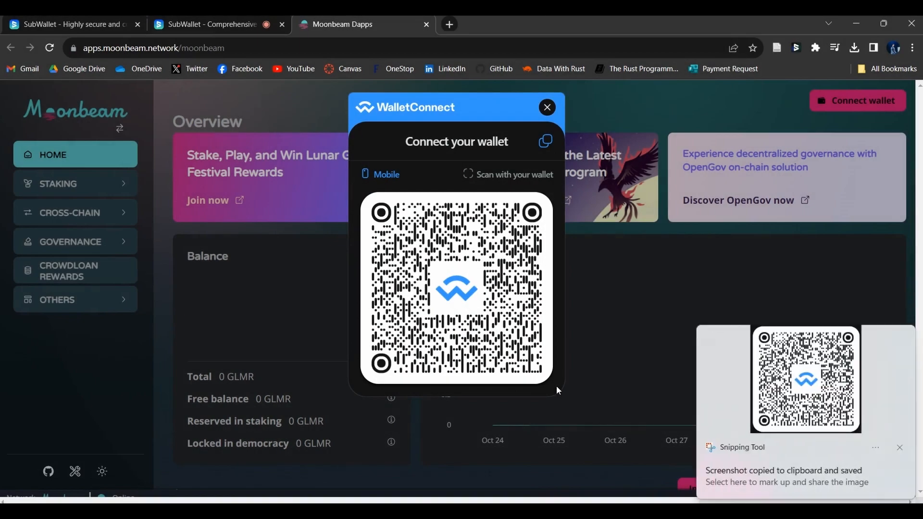
# Step: Upload the moonbeam image from Downloads to SubWallet's QR scanner and submit the scanned URI for connection
pyautogui.click(199, 28)
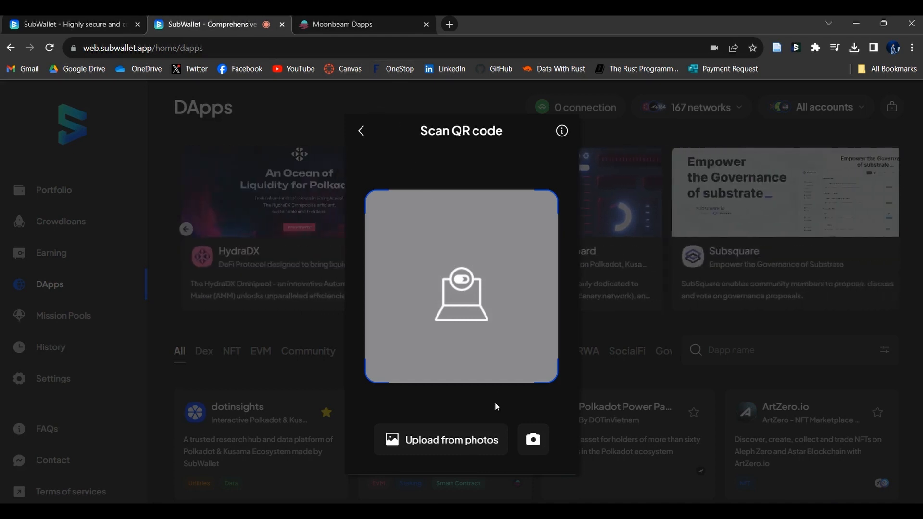
pyautogui.click(463, 447)
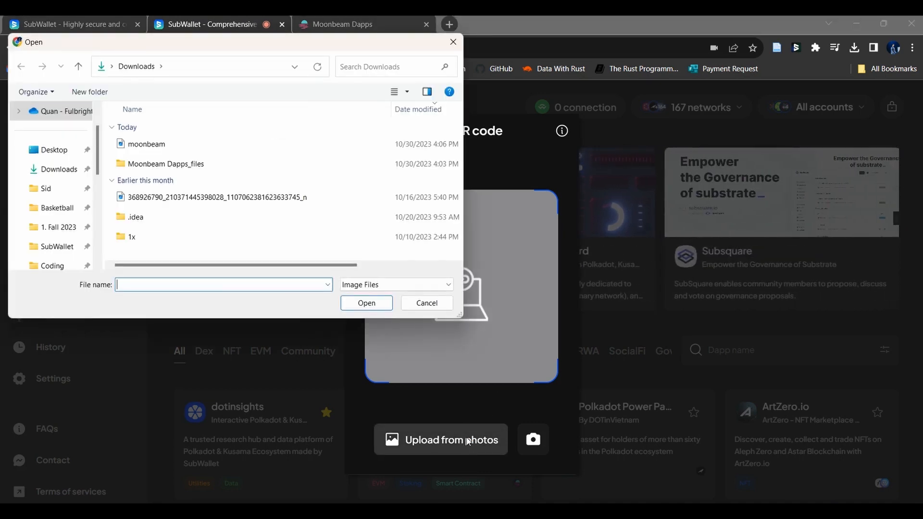
pyautogui.click(223, 145)
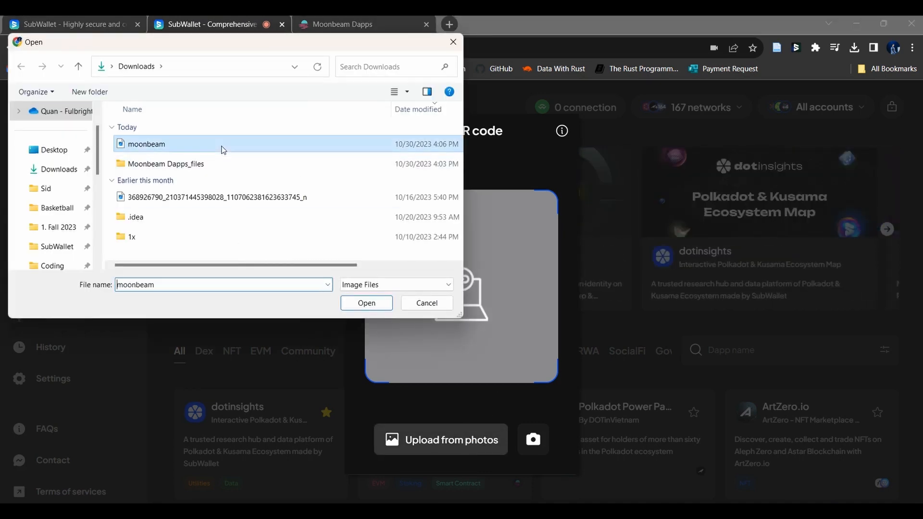
pyautogui.click(369, 304)
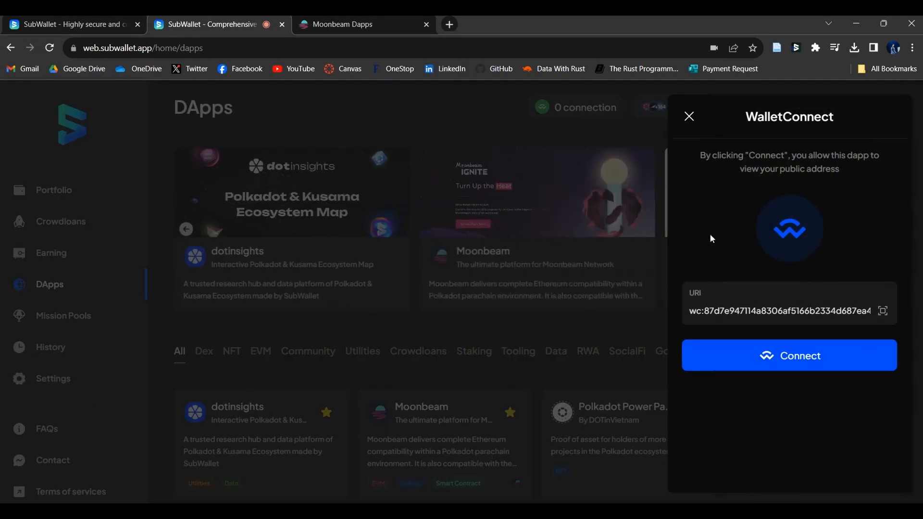
pyautogui.click(816, 356)
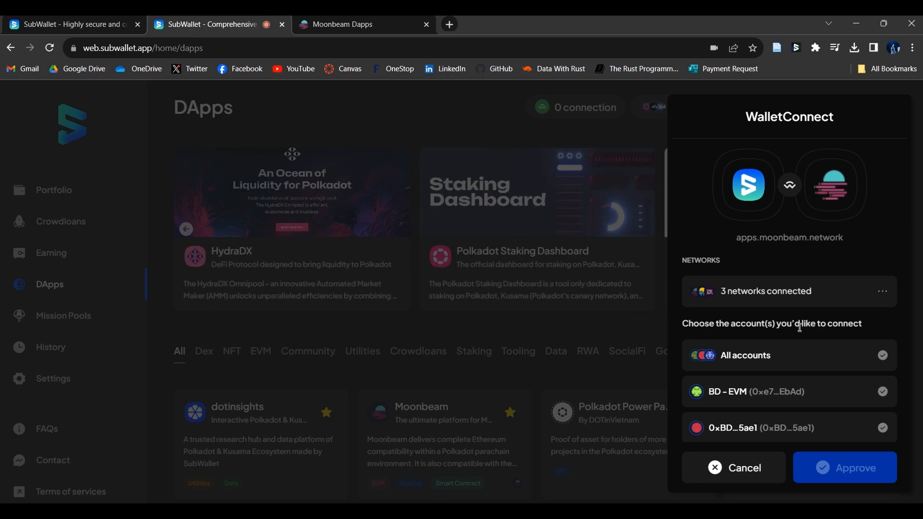
# Step: Try to approve the Moonbeam connection request opened from the scanned QR code
pyautogui.scroll(-2, 800, 327)
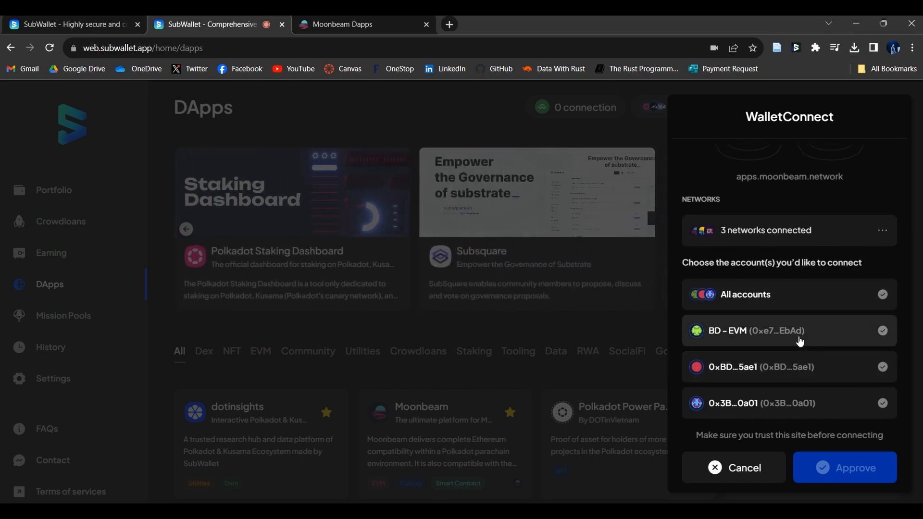
pyautogui.click(831, 468)
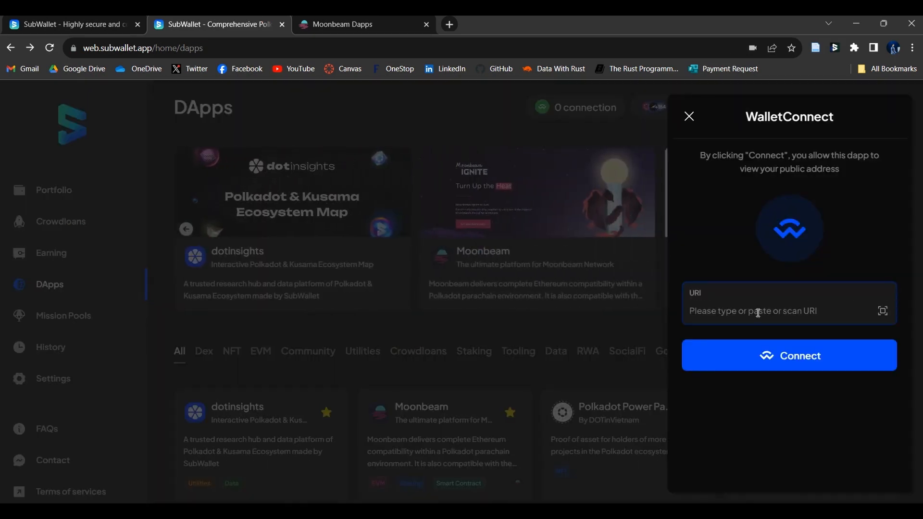
# Step: Paste the copied WalletConnect URI, submit it, and approve the Moonbeam connection for only the last listed account
pyautogui.click(758, 313)
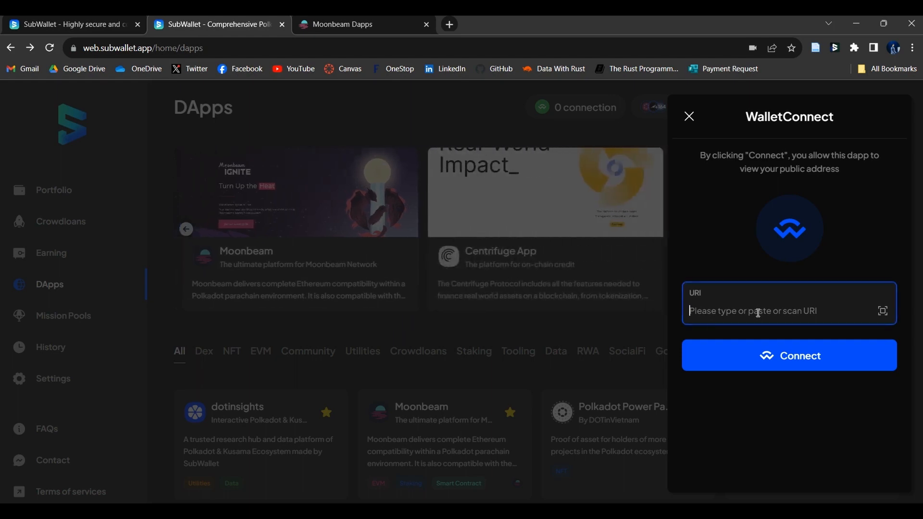
pyautogui.hotkey('ctrl', 'v')
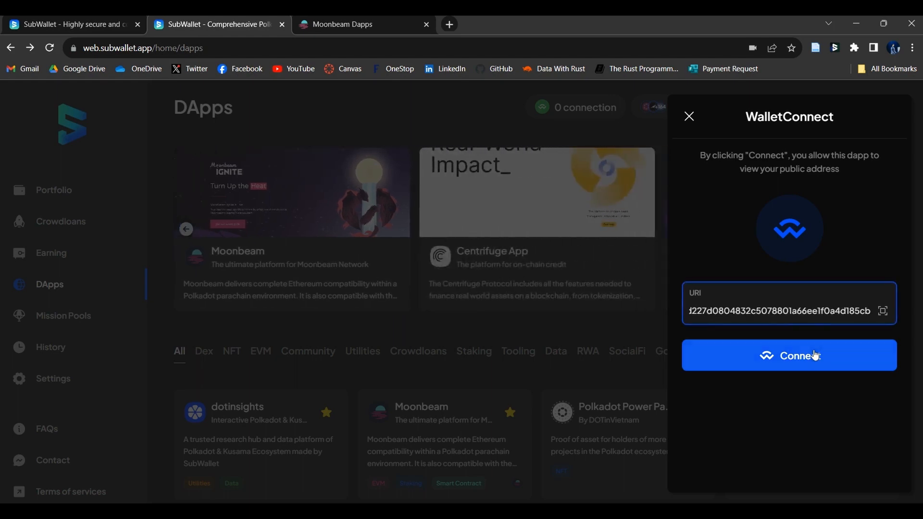
pyautogui.click(801, 360)
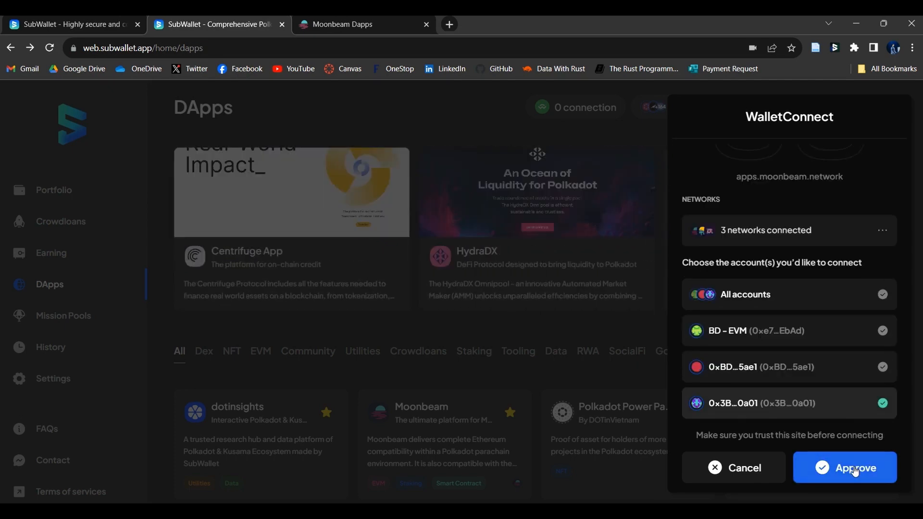
pyautogui.click(853, 469)
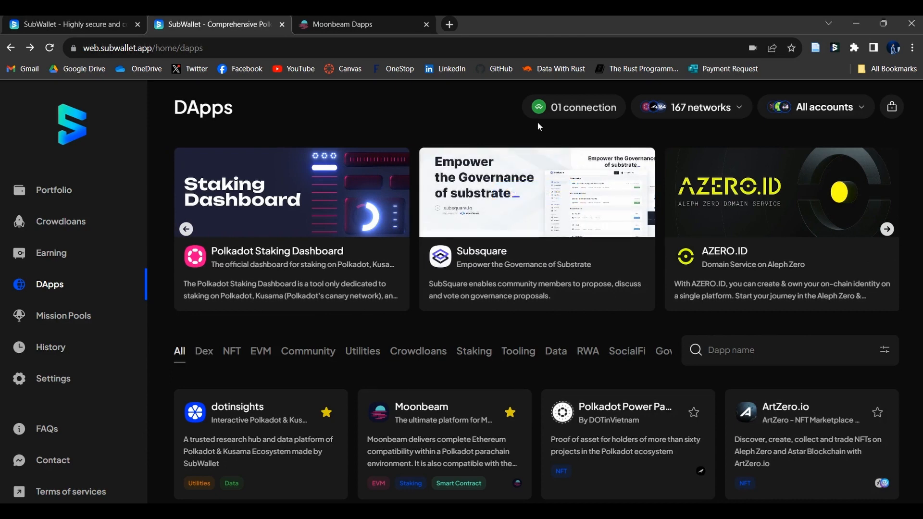
# Step: Check the Moonbeam entry in SubWallet's WalletConnect connections, then view the connected wallet on the Moonbeam site
pyautogui.click(580, 111)
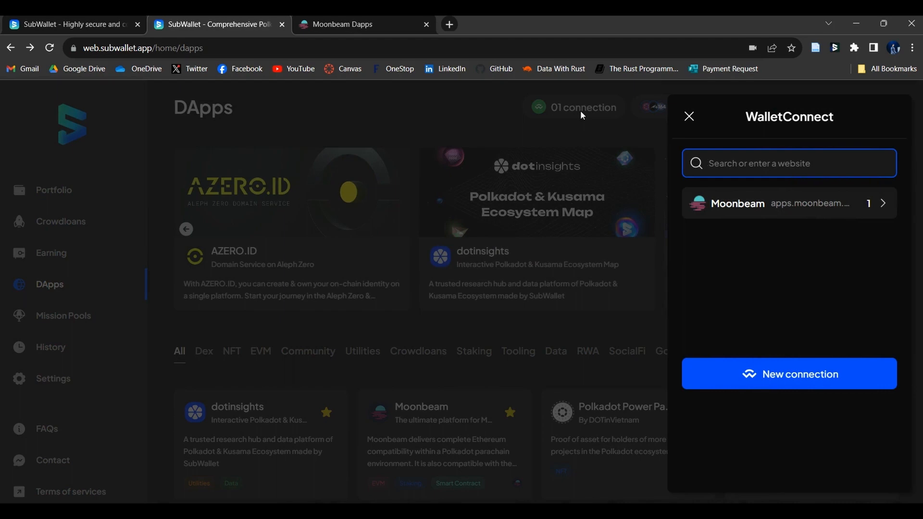
pyautogui.click(689, 116)
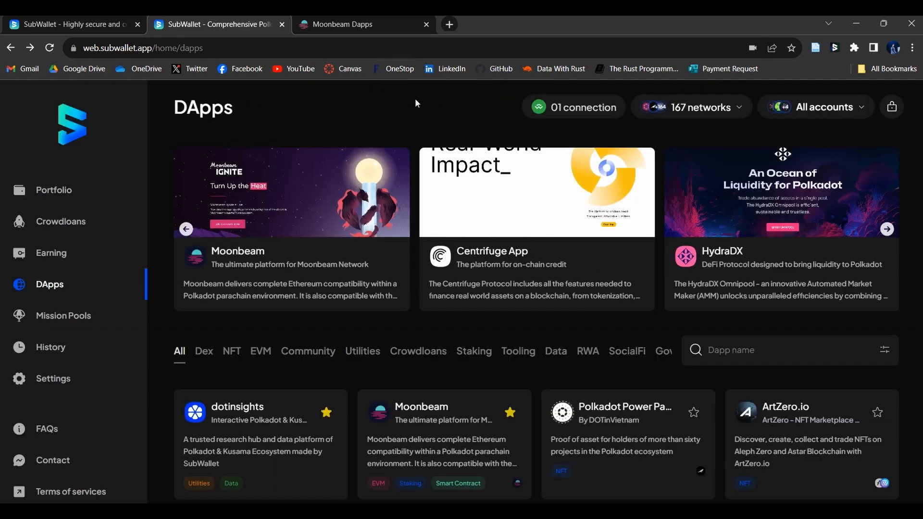
pyautogui.click(352, 25)
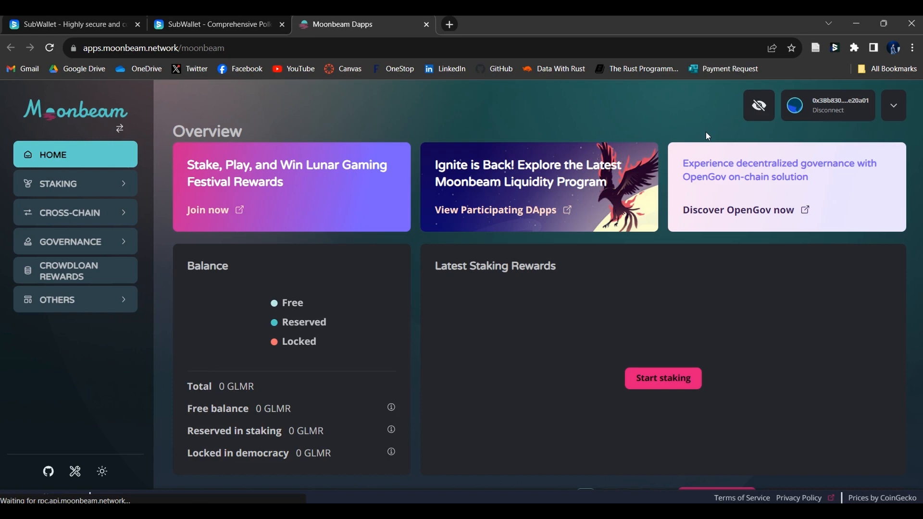
# Step: Switch back to the SubWallet dashboard, open the Moonbeam connection's details in WalletConnect, and disconnect it with confirmation
pyautogui.click(266, 23)
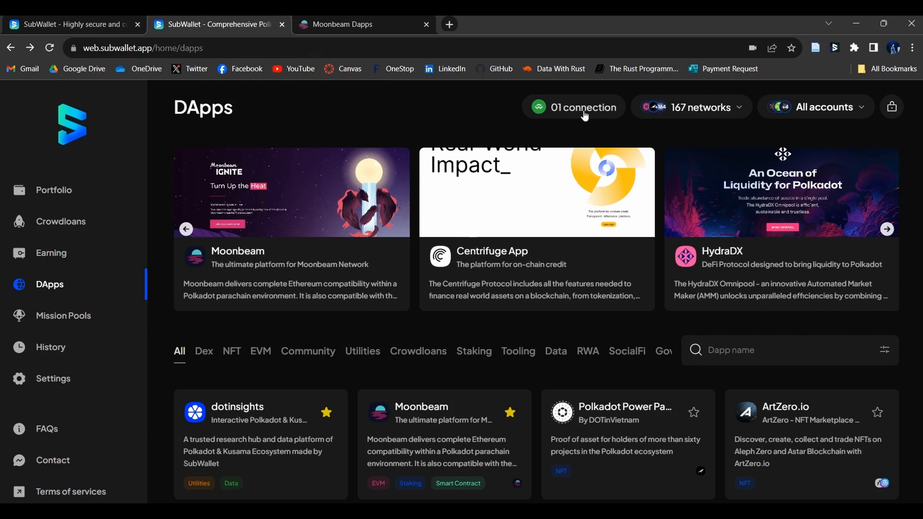
pyautogui.click(584, 113)
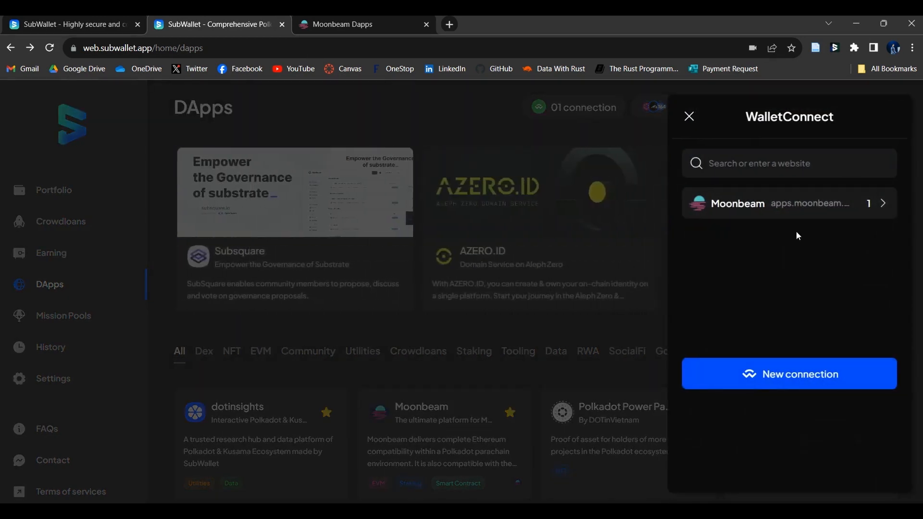
pyautogui.click(790, 209)
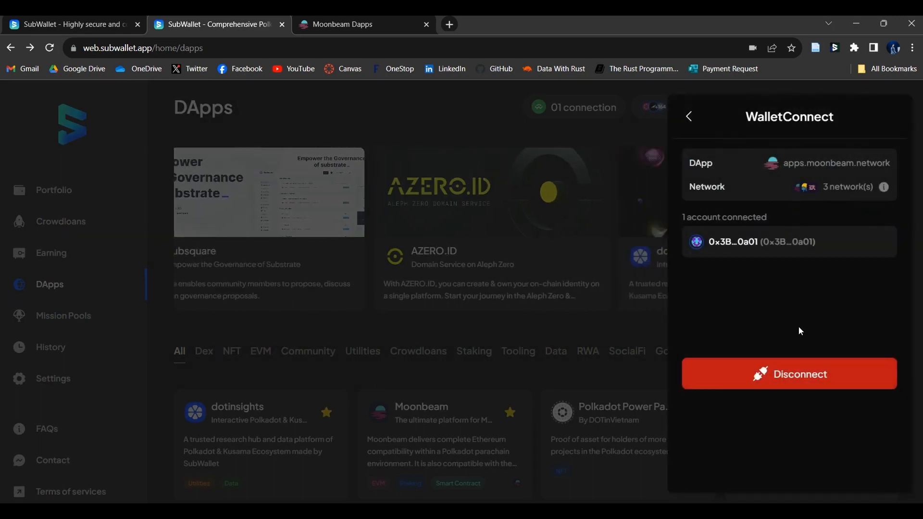
pyautogui.click(791, 382)
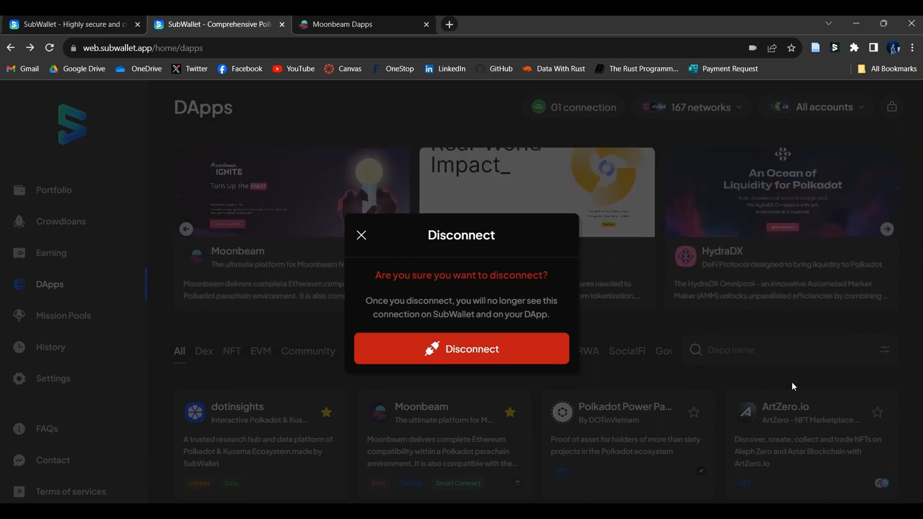
pyautogui.click(469, 360)
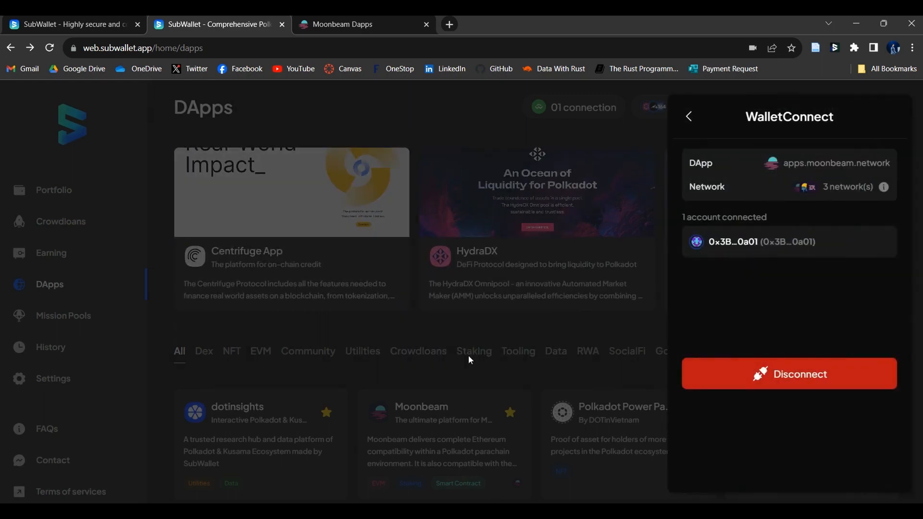